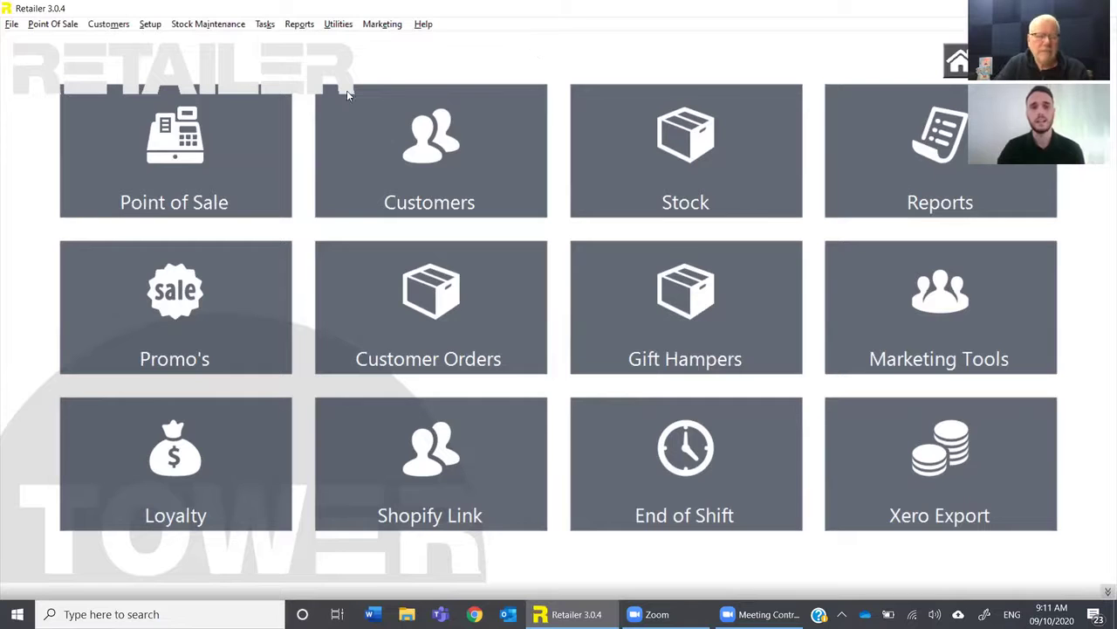
- Open the point of sale and add one Memory Craft 6700 Professional to the sale
left_click(255, 126)
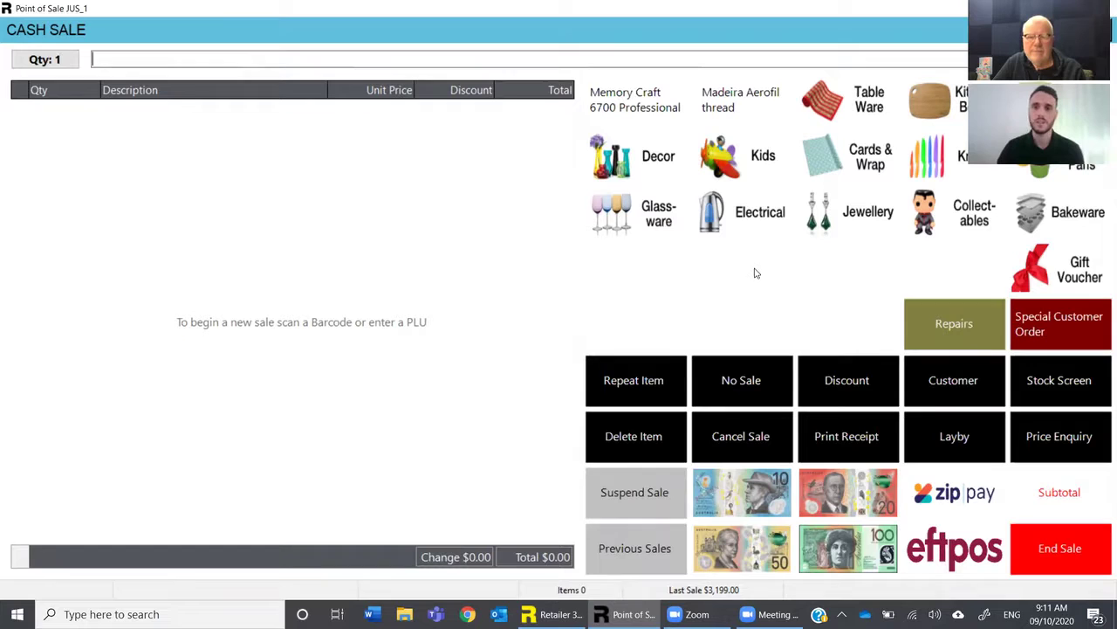
left_click(647, 104)
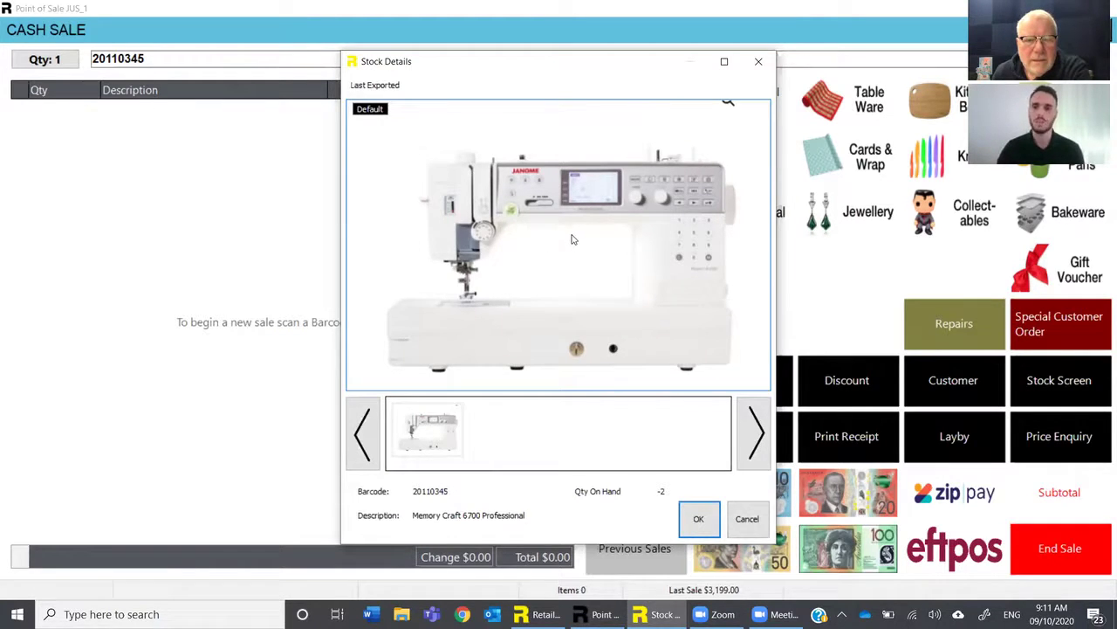
left_click(699, 520)
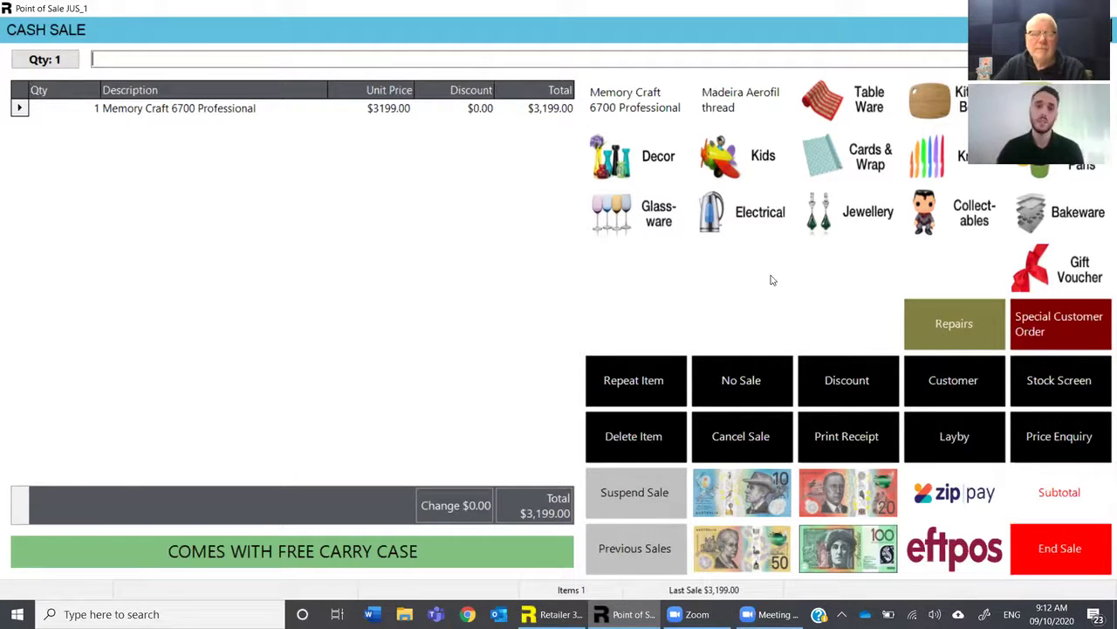
- Add Madeira Aerofil thread to the sale with a quantity of 10 m
left_click(757, 102)
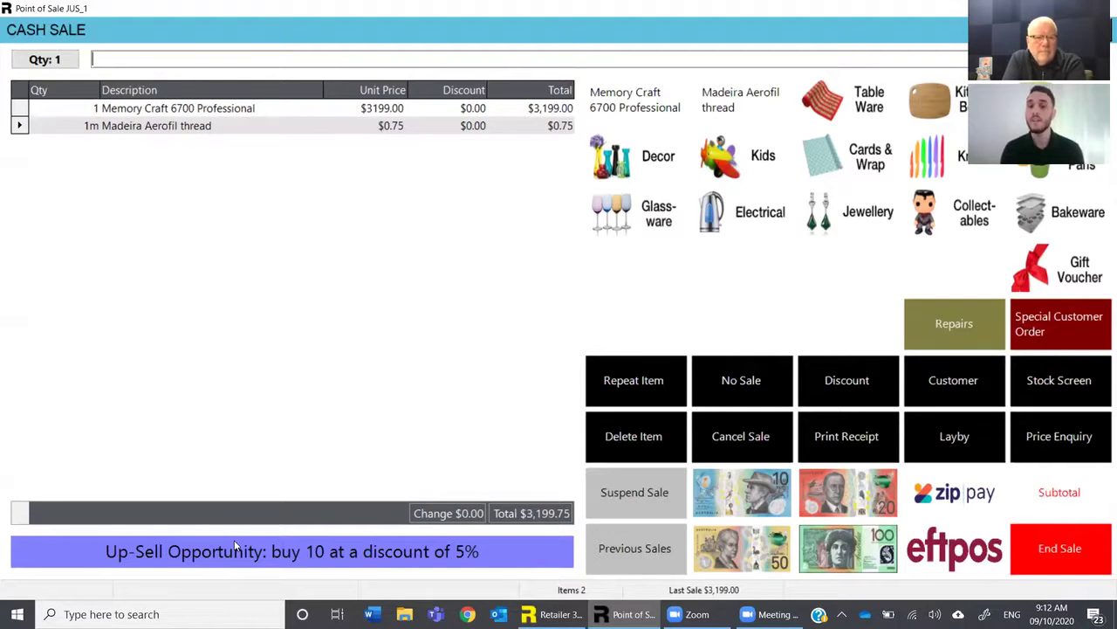
double_click(92, 127)
type("10")
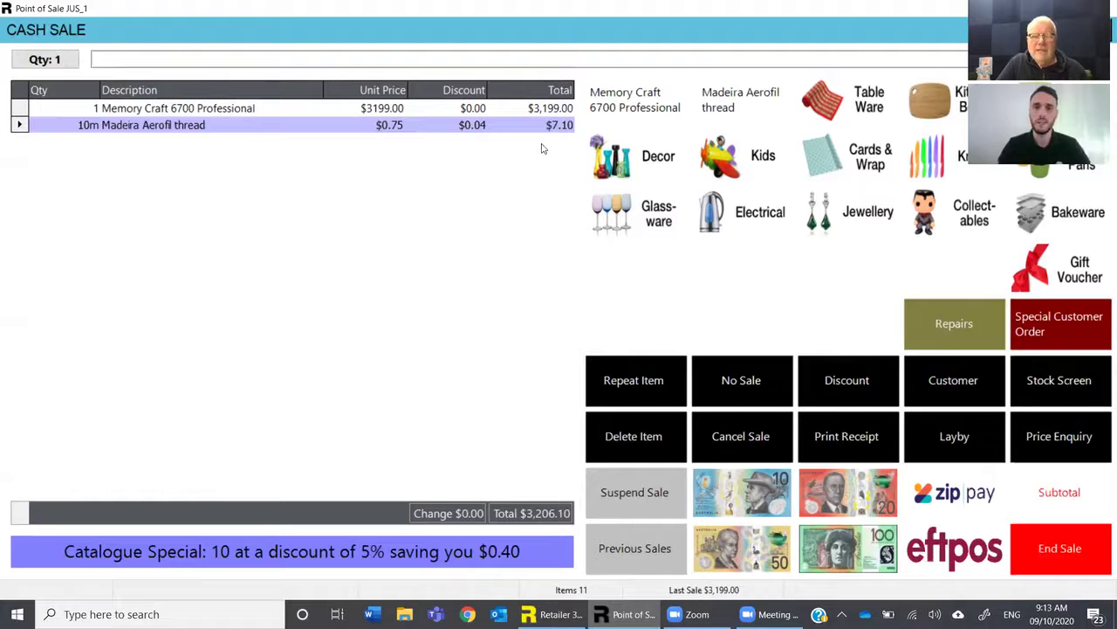
- Change the Madeira Aerofil thread quantity to 10.2 m and cancel the whole sale
double_click(92, 126)
type("10.2")
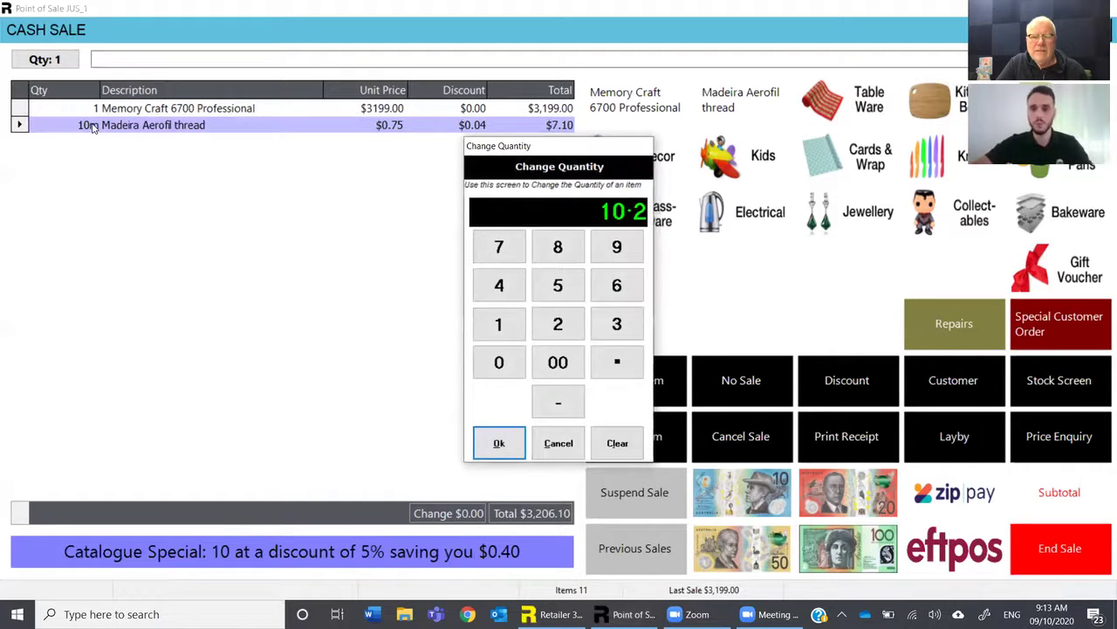
key("Return")
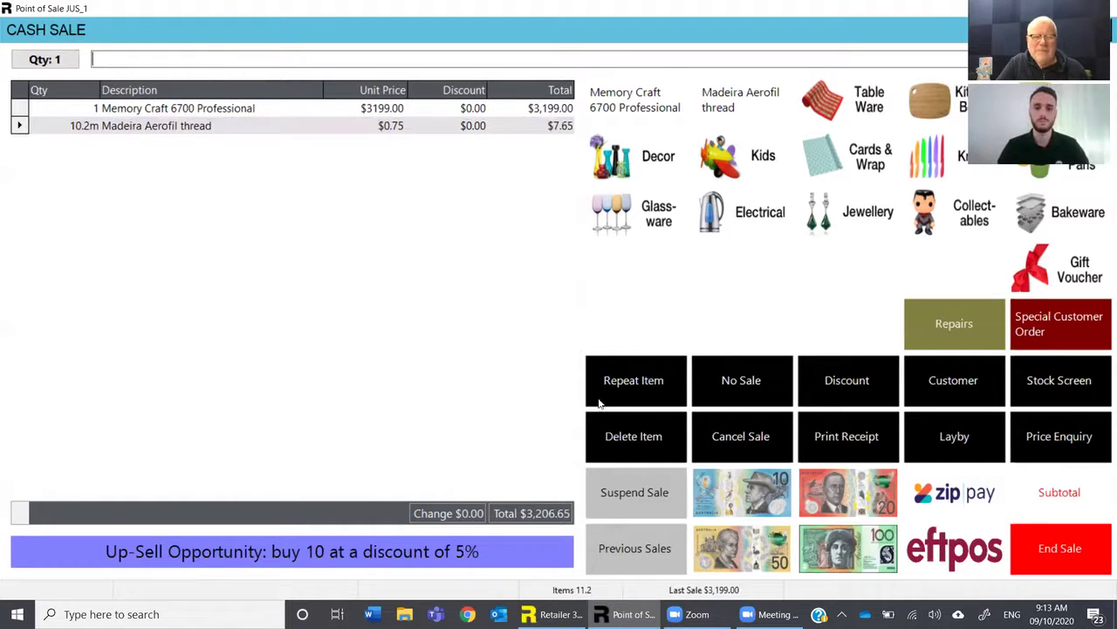
left_click(770, 435)
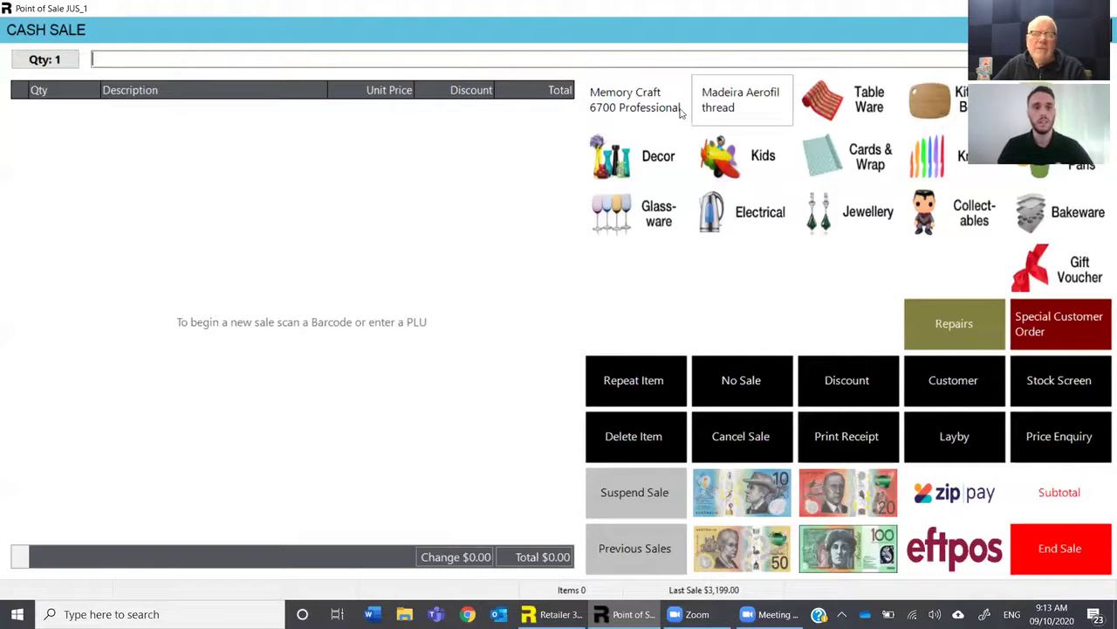
- Sell one Memory Craft 6700 Professional for cash and bring up its invoice preview
left_click(646, 104)
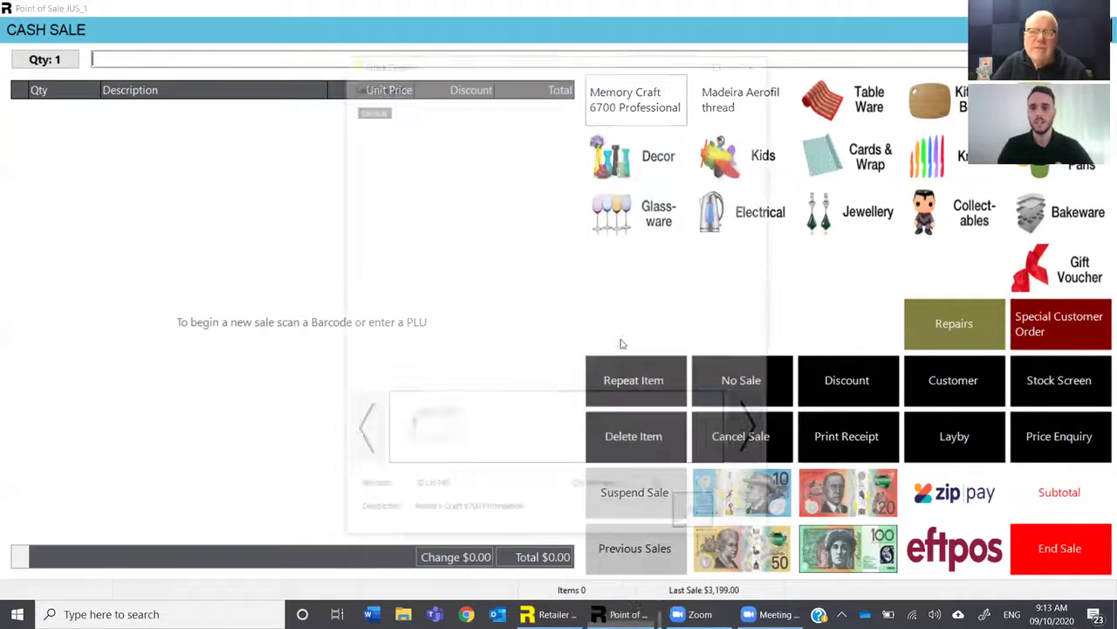
left_click(699, 519)
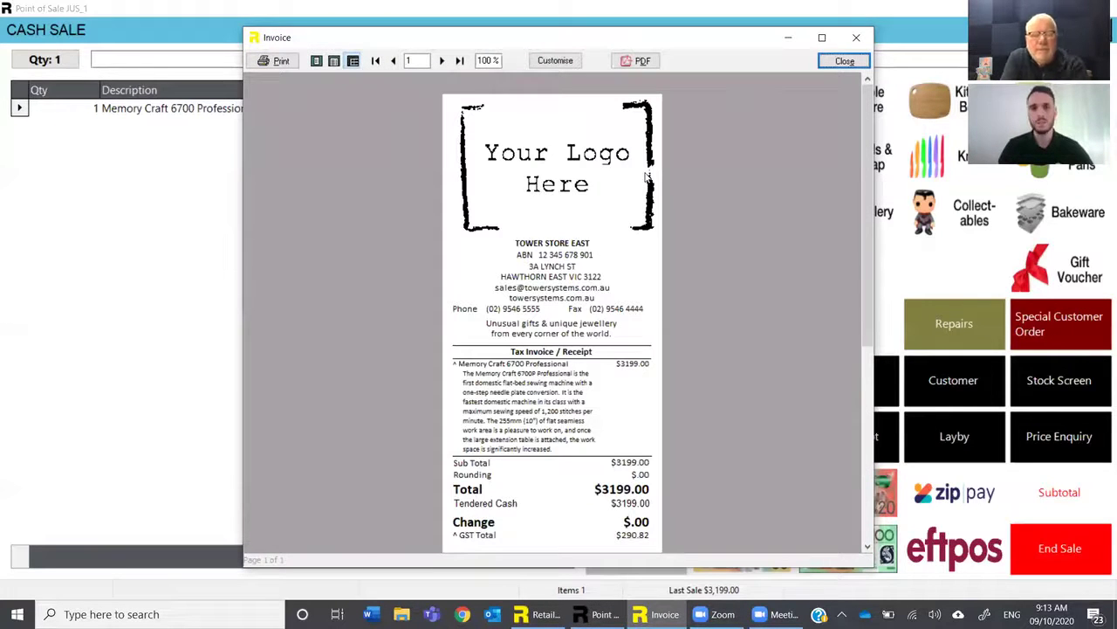
- Enlarge the invoice preview to 150%, review the receipt from the logo down to the bonus cash voucher, and close it
left_click(488, 60)
type("150")
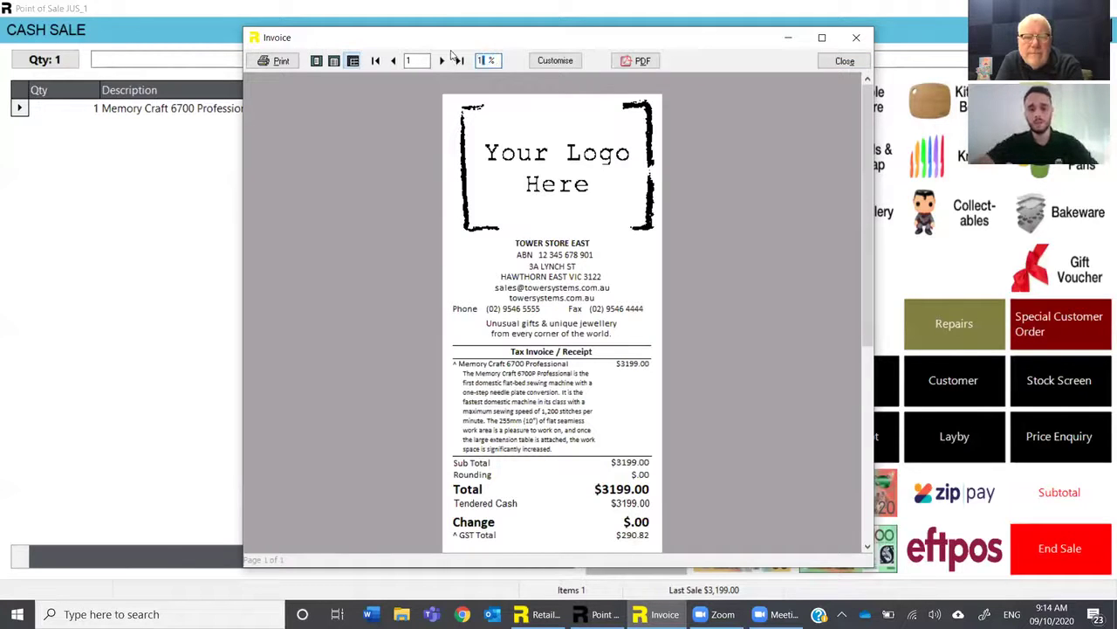
key("Return")
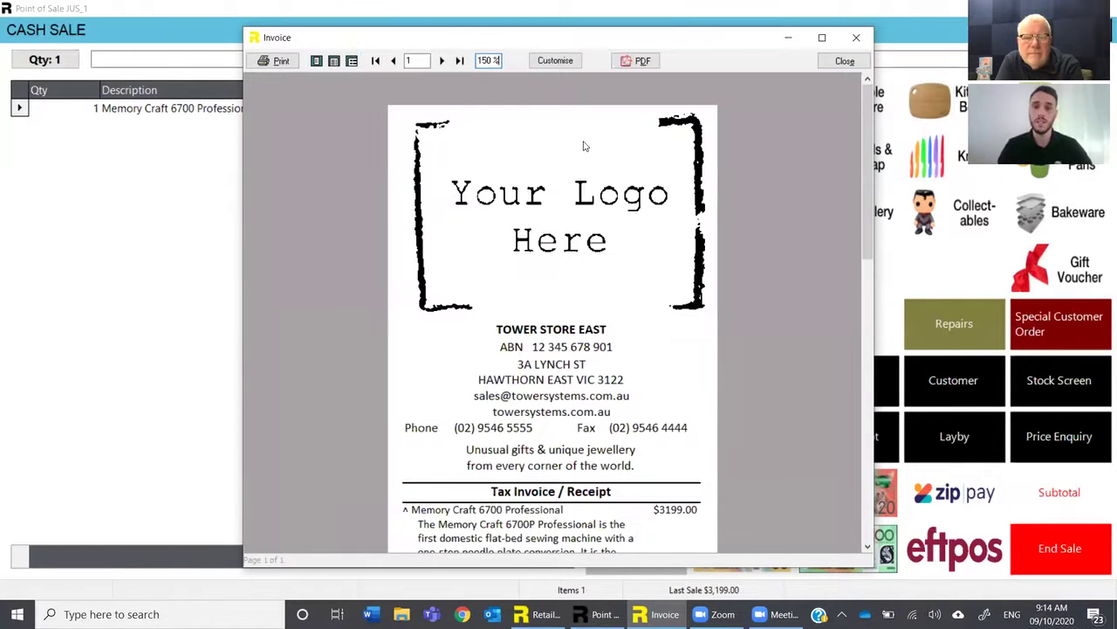
left_click_drag(860, 151, 860, 209)
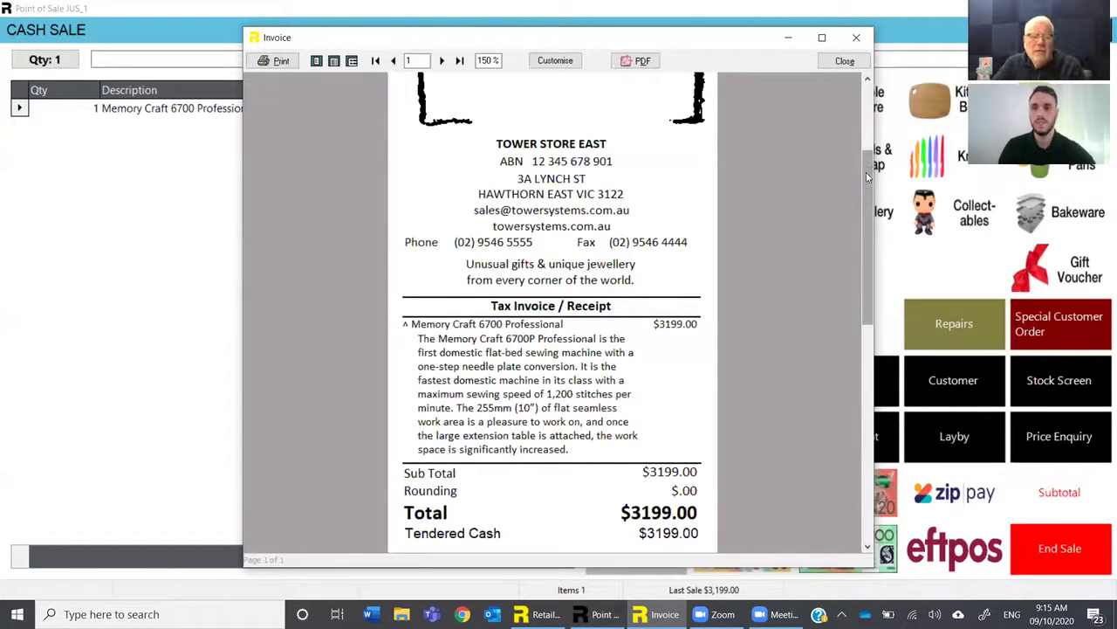
left_click_drag(866, 172, 842, 349)
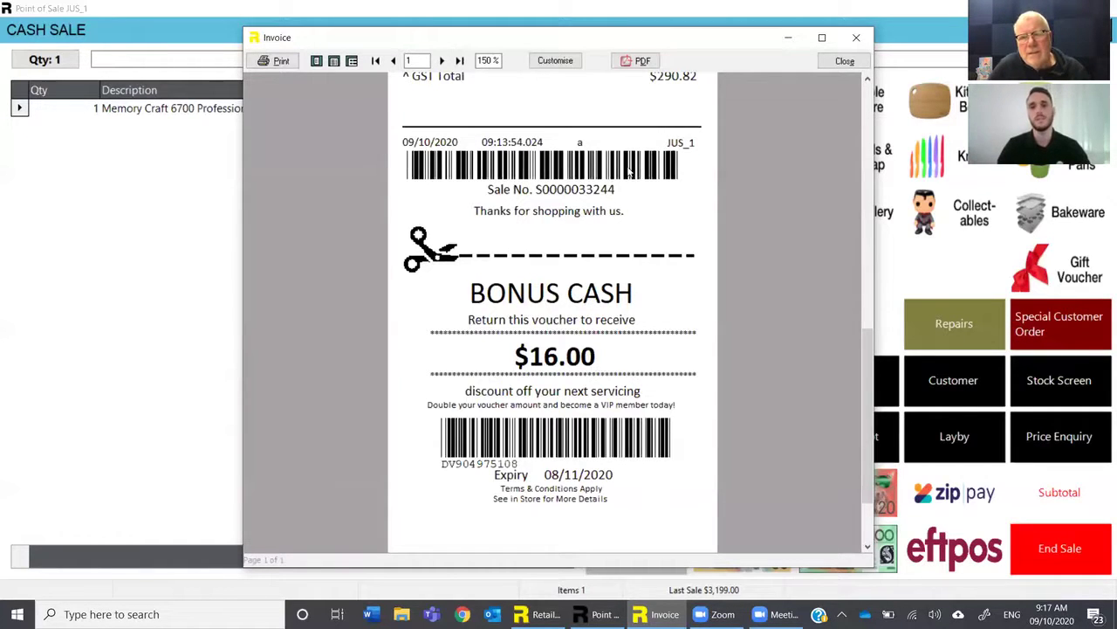
left_click(845, 61)
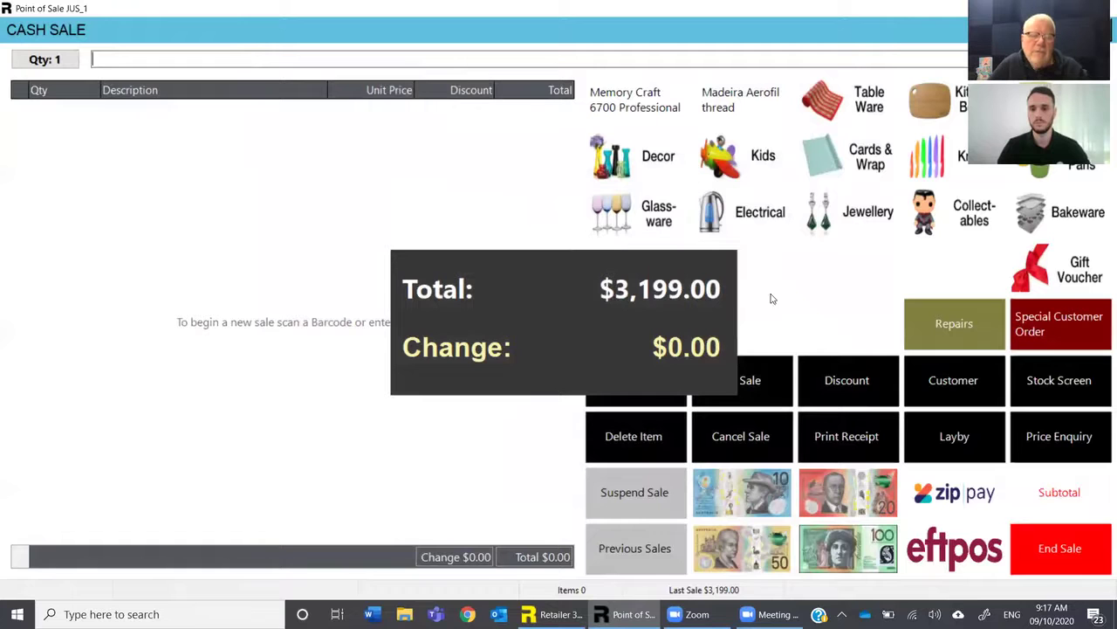
left_click(644, 110)
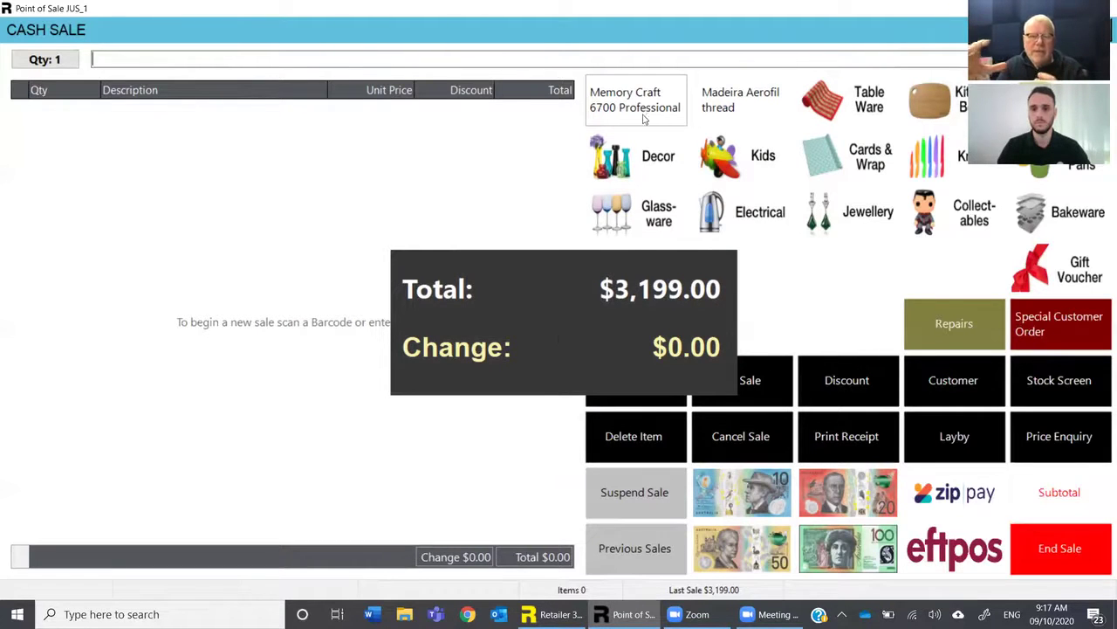
left_click(699, 516)
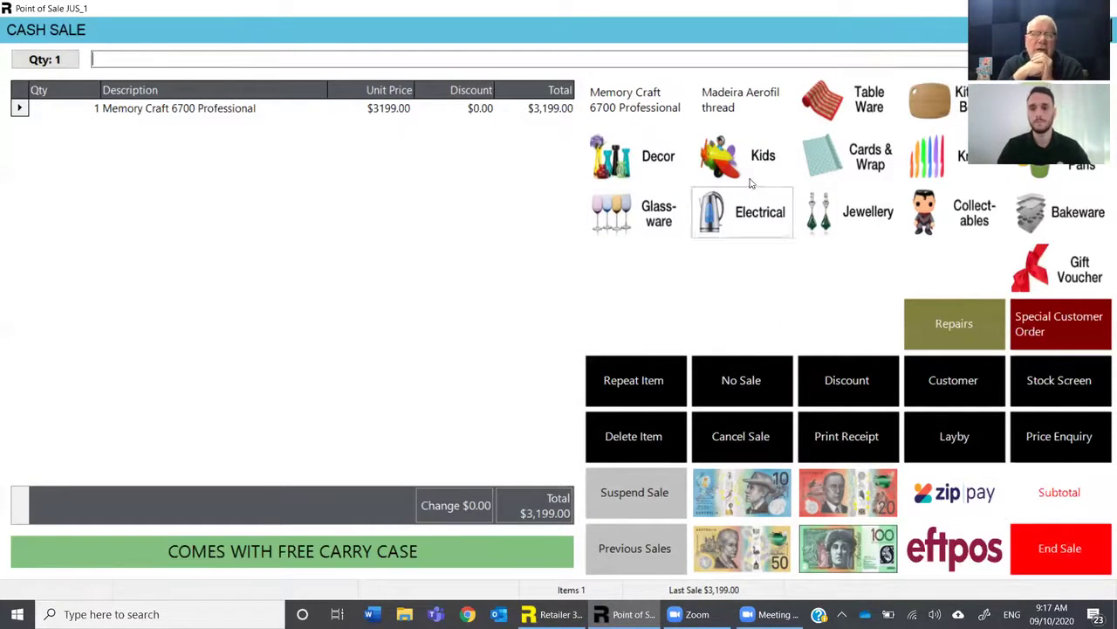
left_click(721, 441)
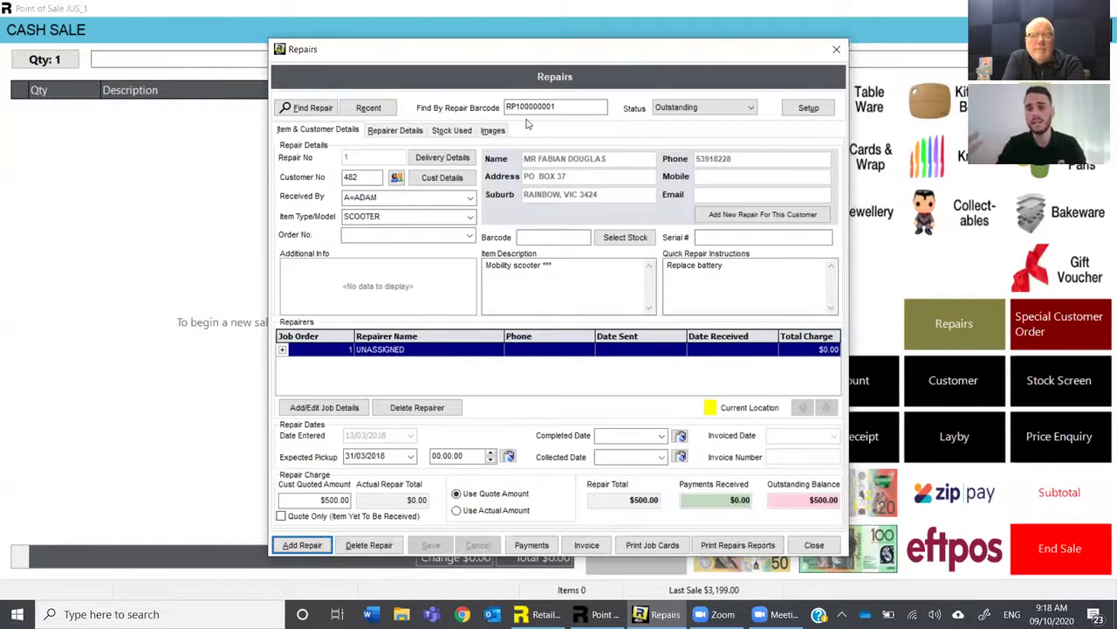
- Check the stock used by the outstanding scooter repair and return to its item and customer details
left_click(454, 133)
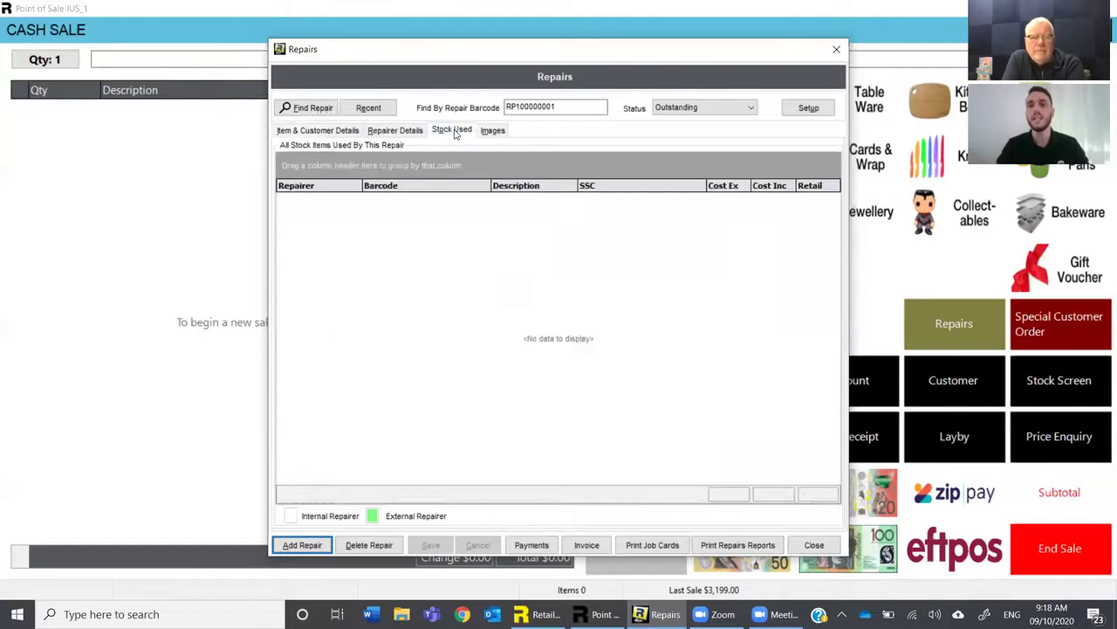
left_click(314, 130)
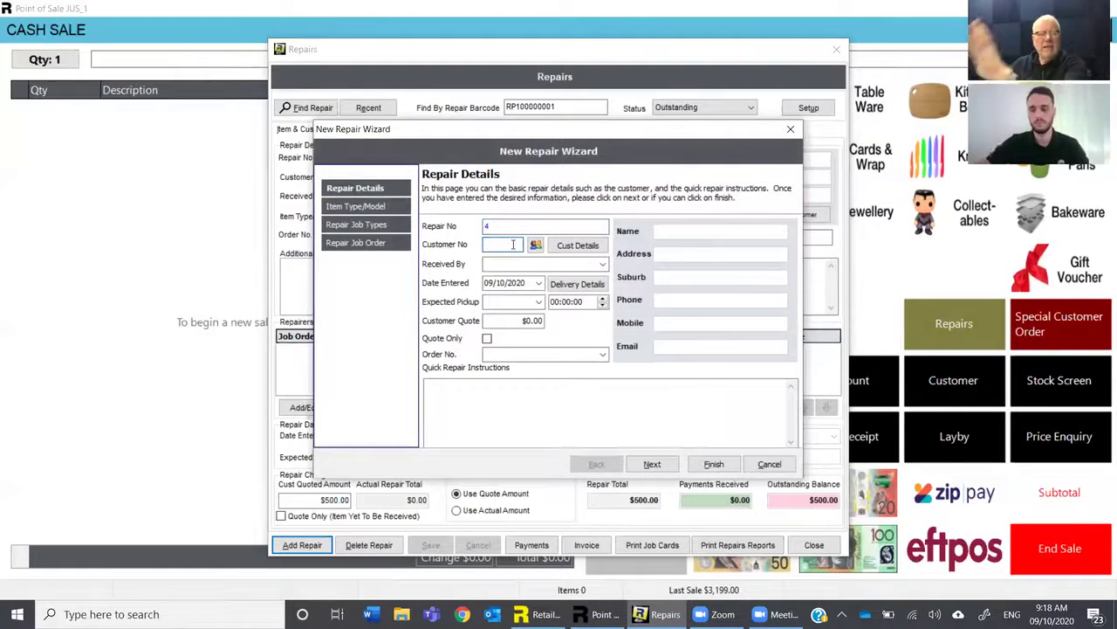
- Choose the new repair's customer from the customer list, set the receiving staff member, and continue to the item type page
key("Return")
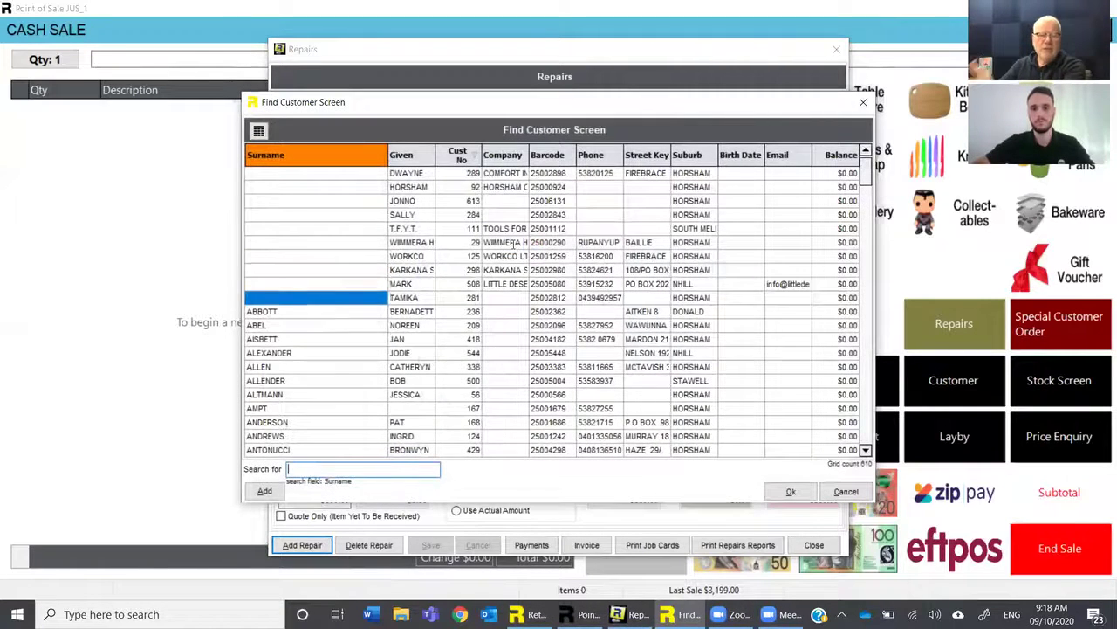
key("Down")
key("Down")
key("Down")
key("Return")
left_click(564, 261)
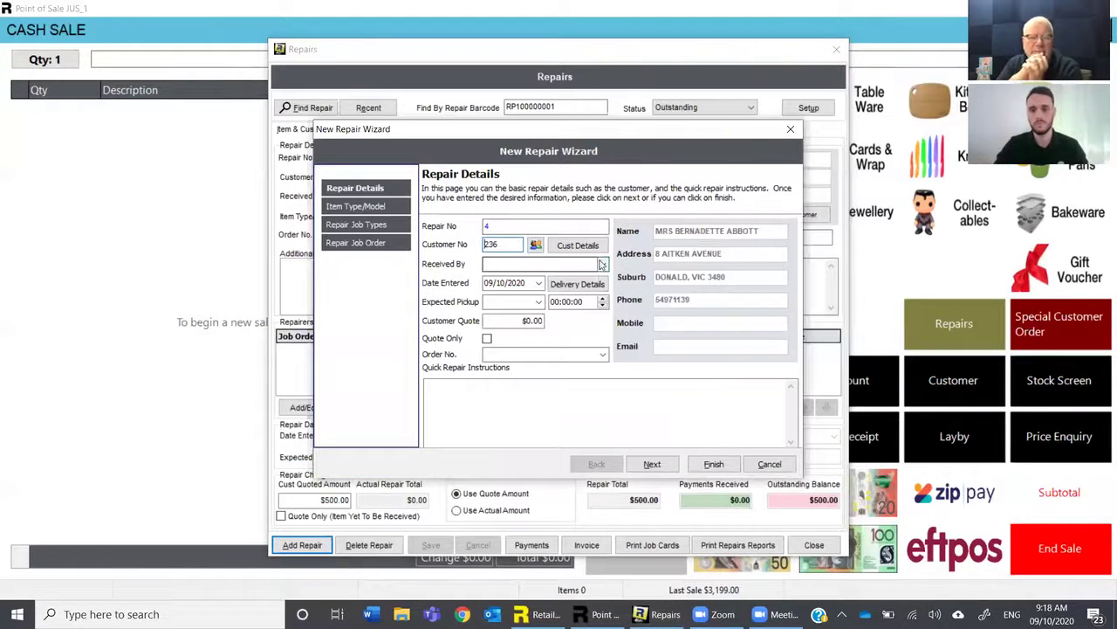
left_click(574, 291)
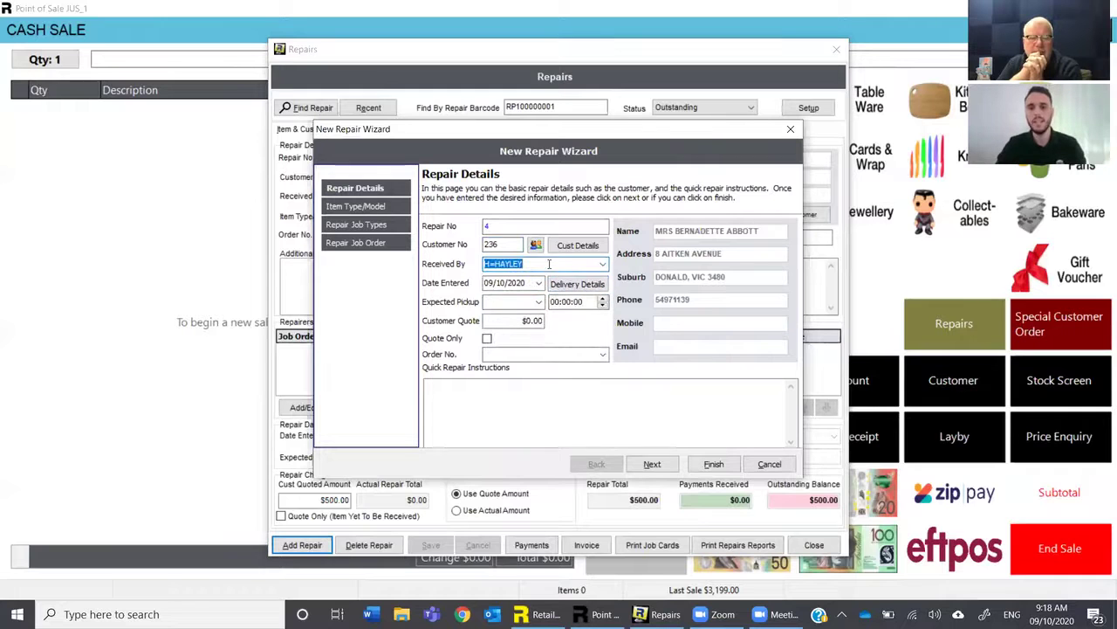
left_click(568, 396)
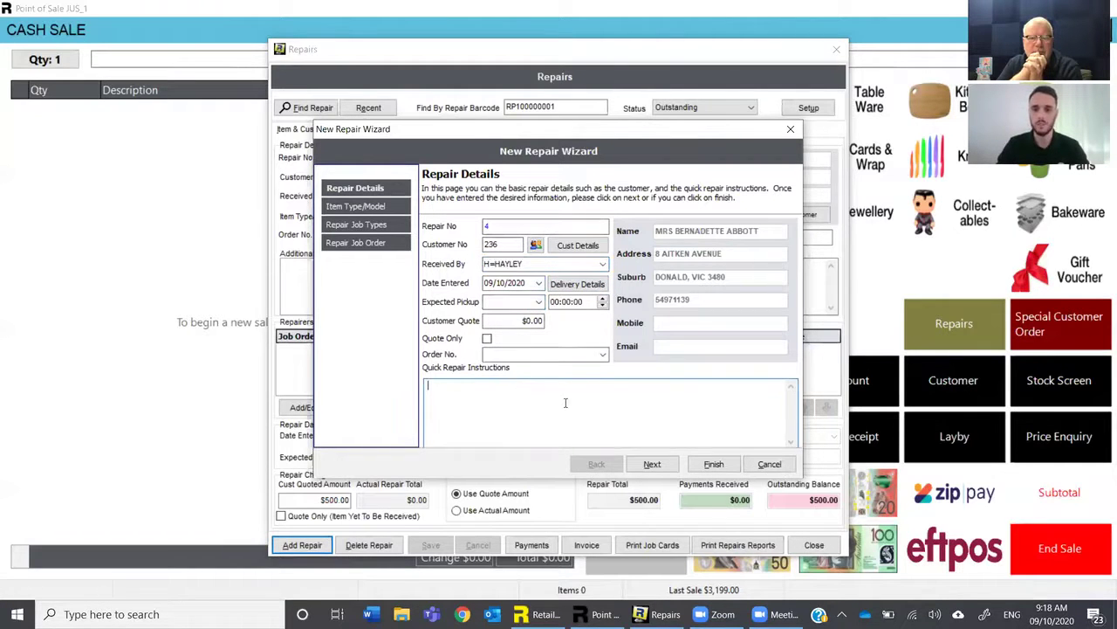
left_click(653, 464)
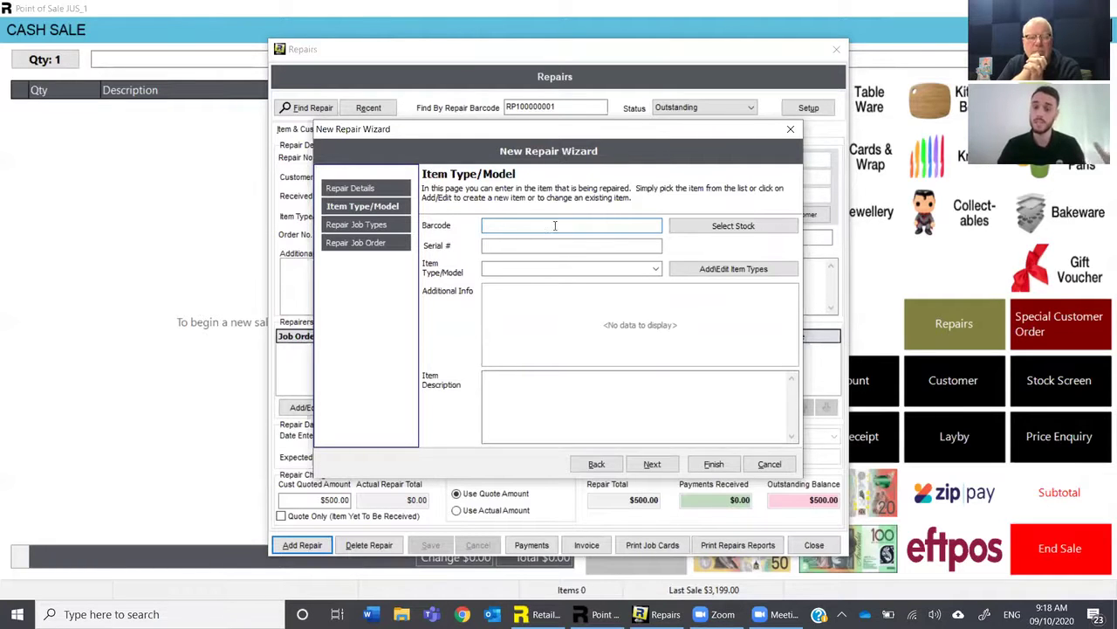
- Look at the stock selection choices for the repair and set its item type to Sewing Machine
left_click(723, 229)
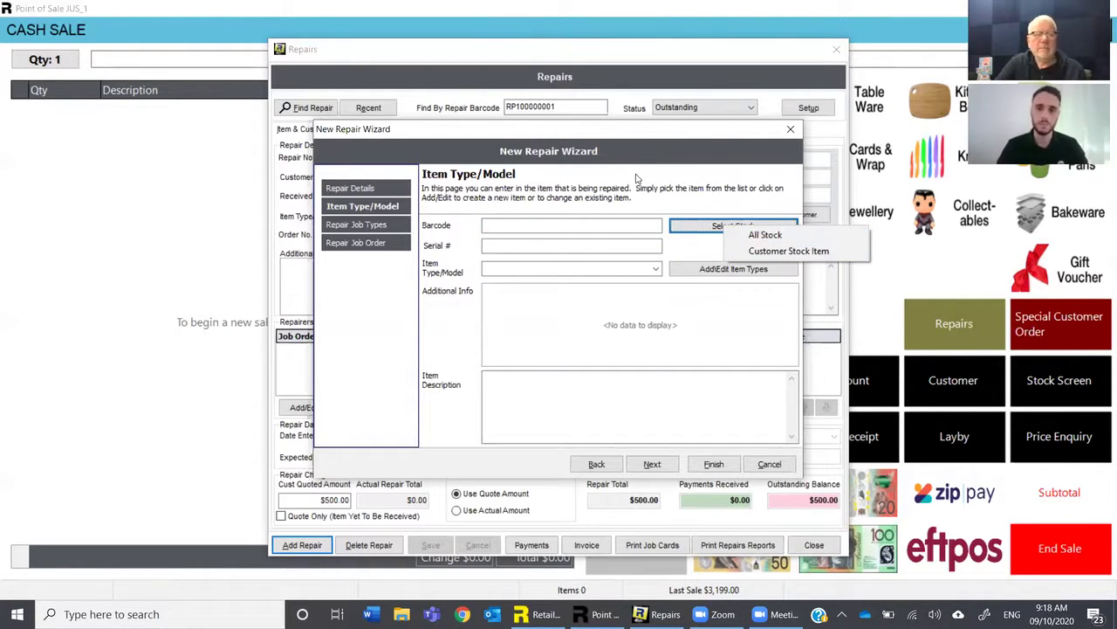
left_click(611, 269)
left_click(656, 268)
left_click(563, 296)
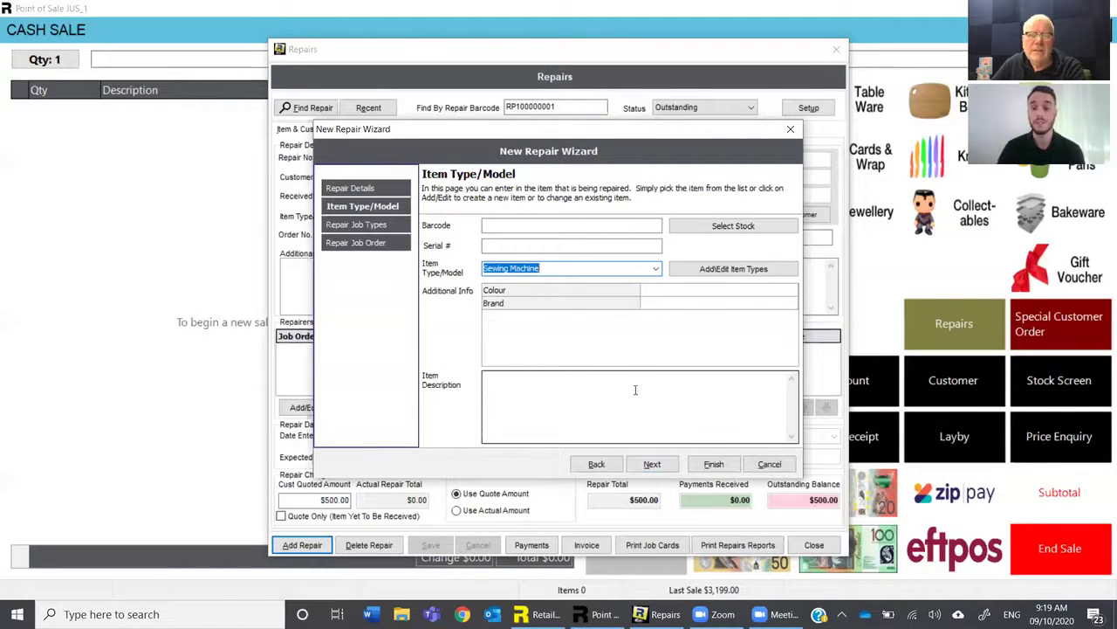
- Cancel the new repair, close the Repairs window, and exit the point of sale to the main menu
left_click(770, 464)
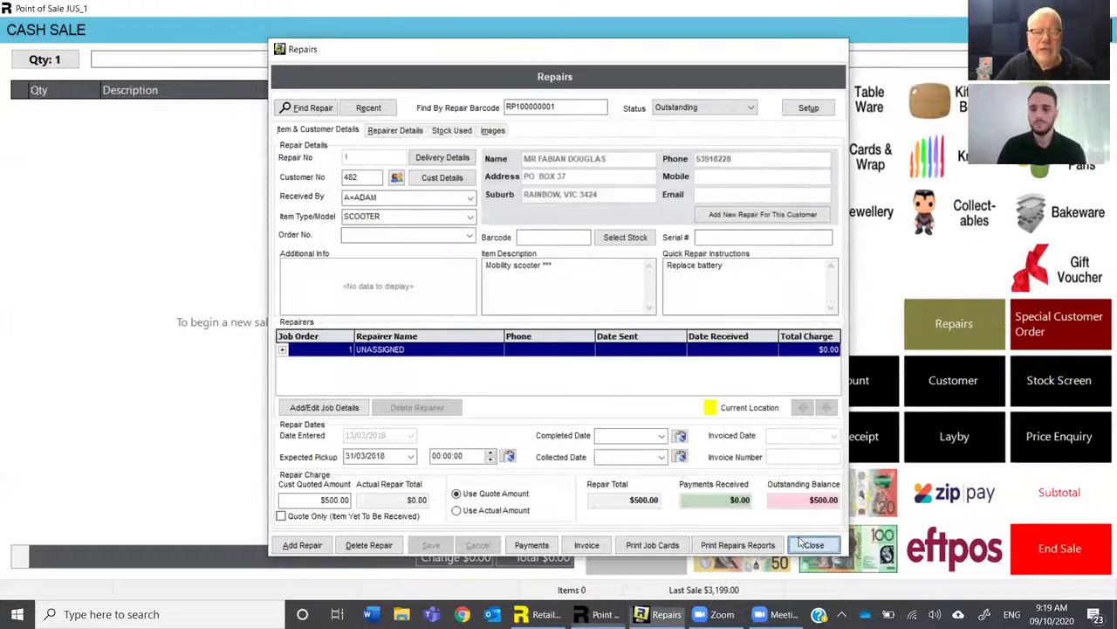
left_click(810, 544)
key("Escape")
left_click(600, 328)
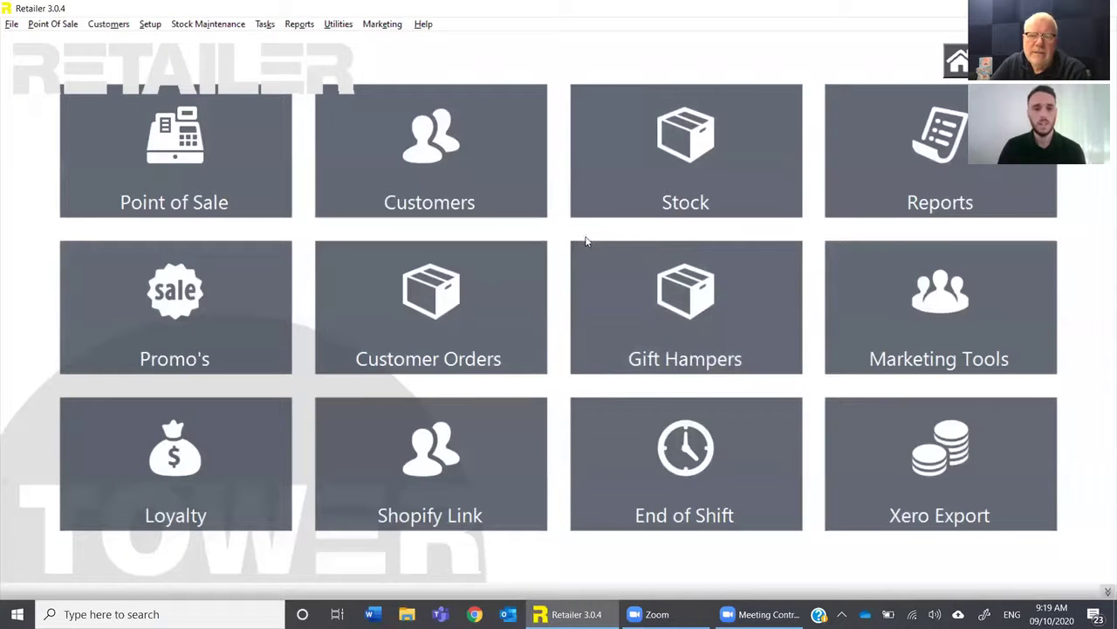
- Reopen the point of sale, find the Memory Craft 6700 Professional through a stock enquiry for "memor", review its details, and close it
left_click(224, 143)
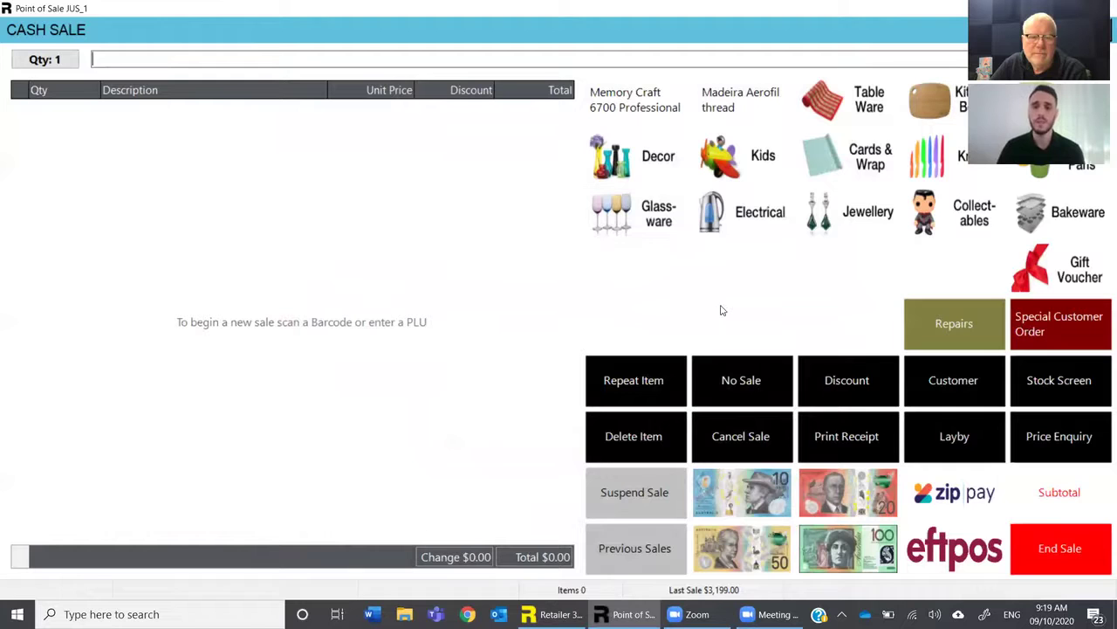
key("Return")
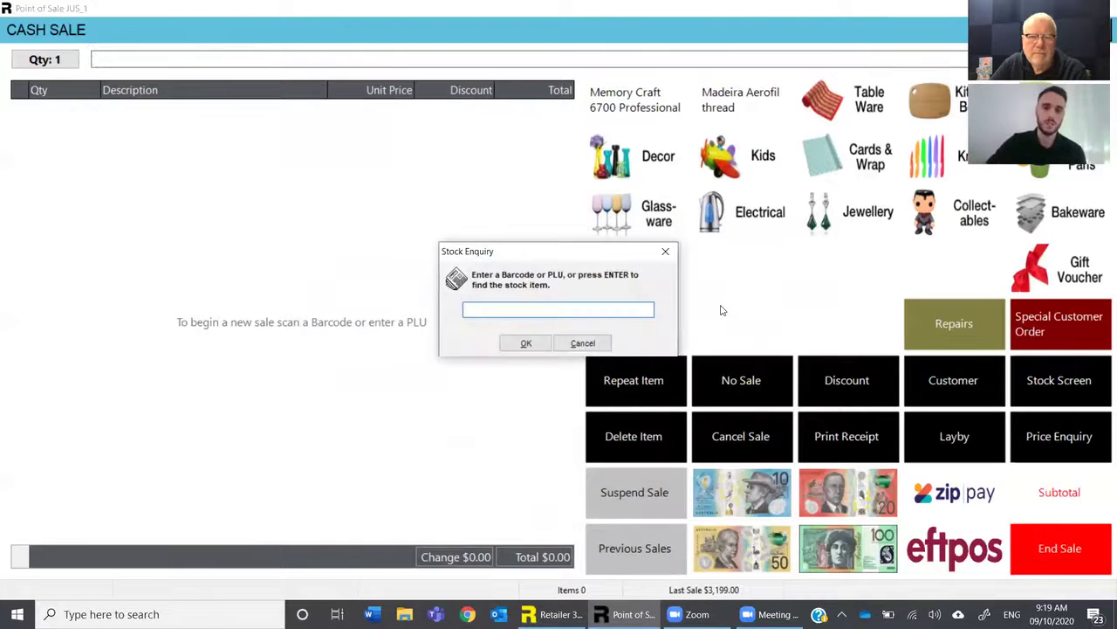
key("Return")
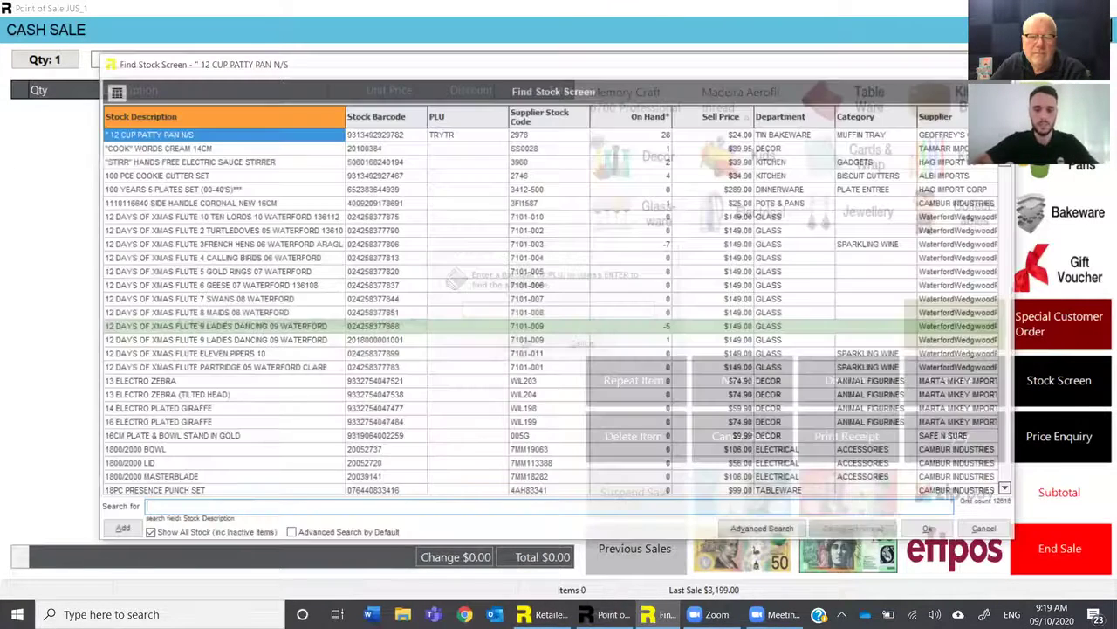
type("memor")
key("Return")
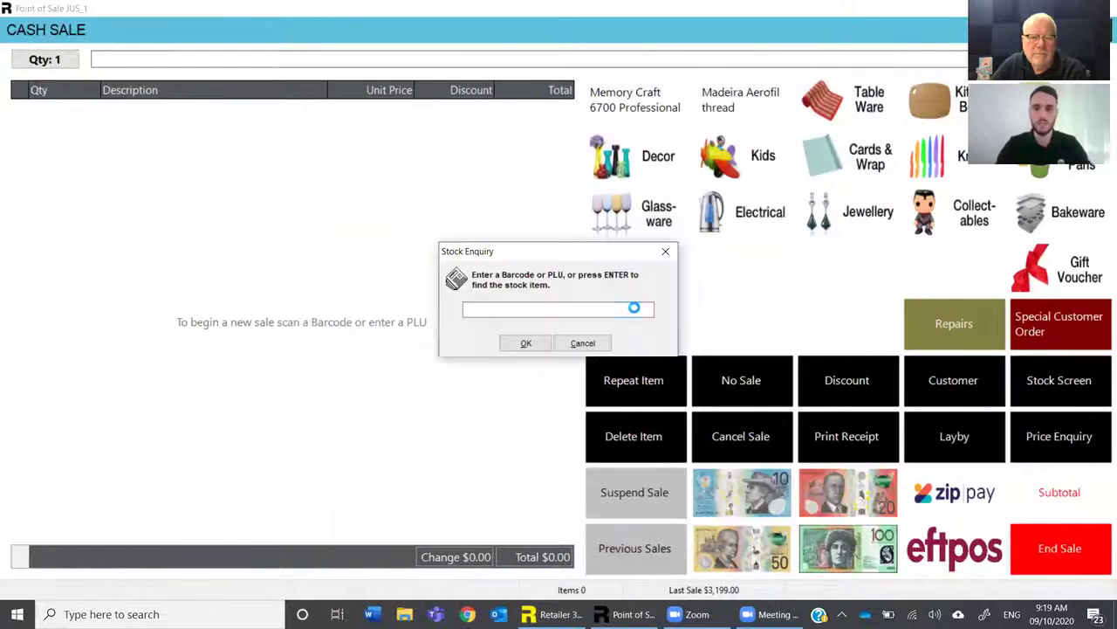
key("Return")
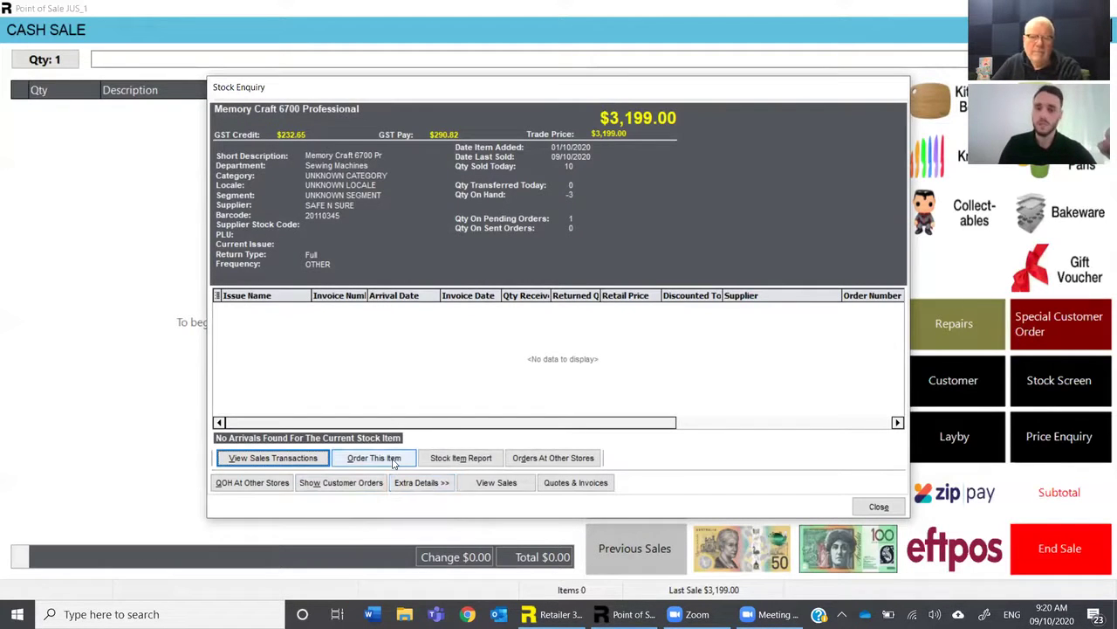
left_click(877, 506)
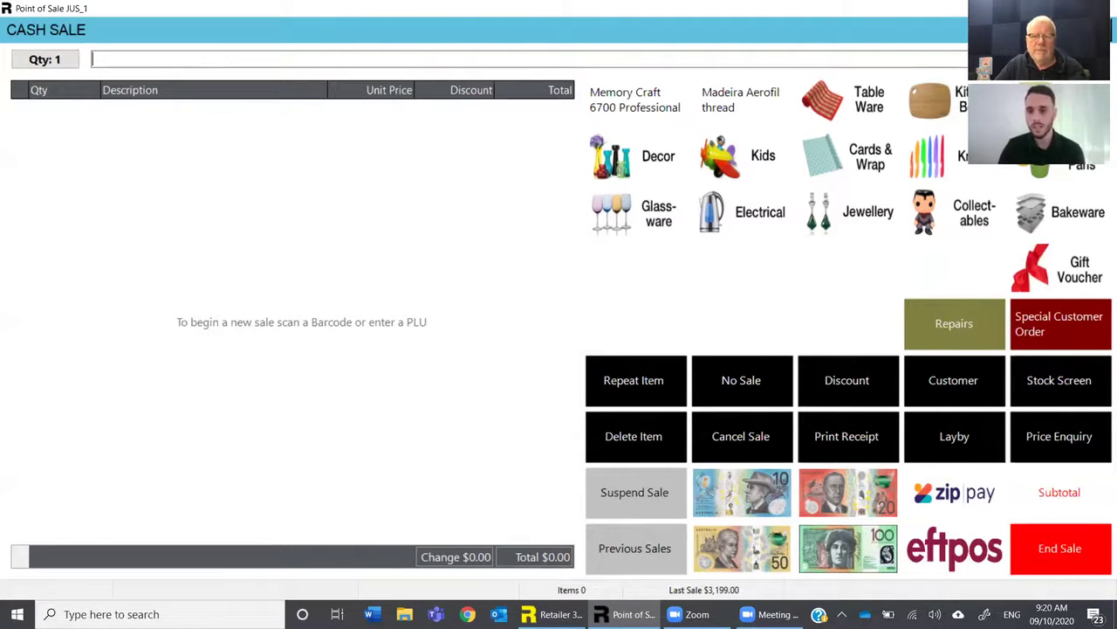
- Exit the point of sale, browse the gift hampers to the Sewing Starter Pack, review its components, and close the Manufactured Goods window
key("Escape")
left_click(651, 307)
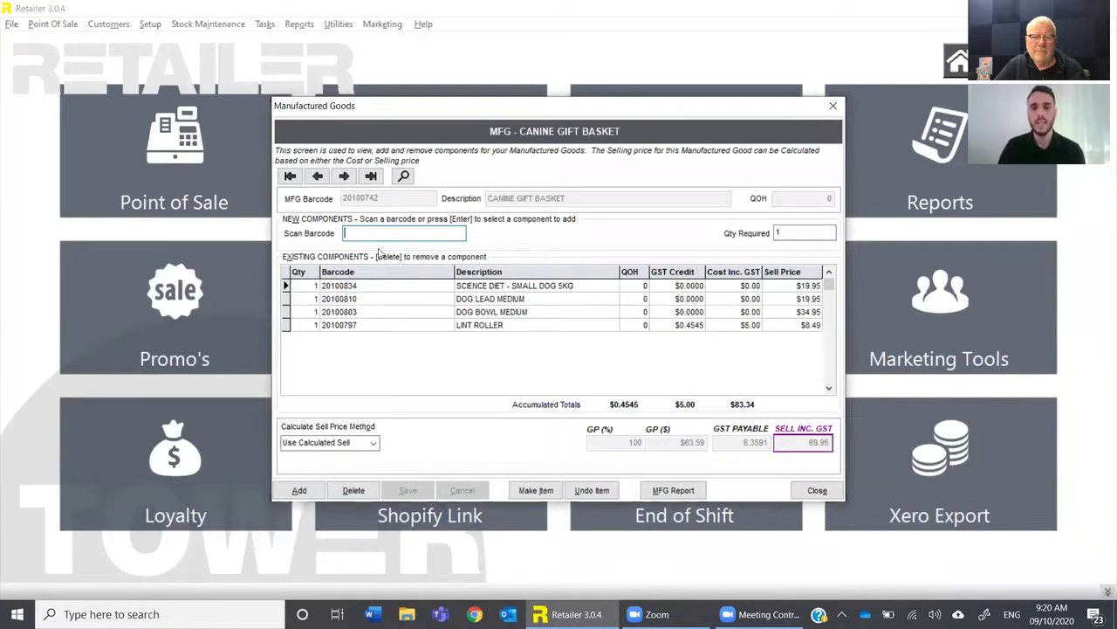
left_click(345, 176)
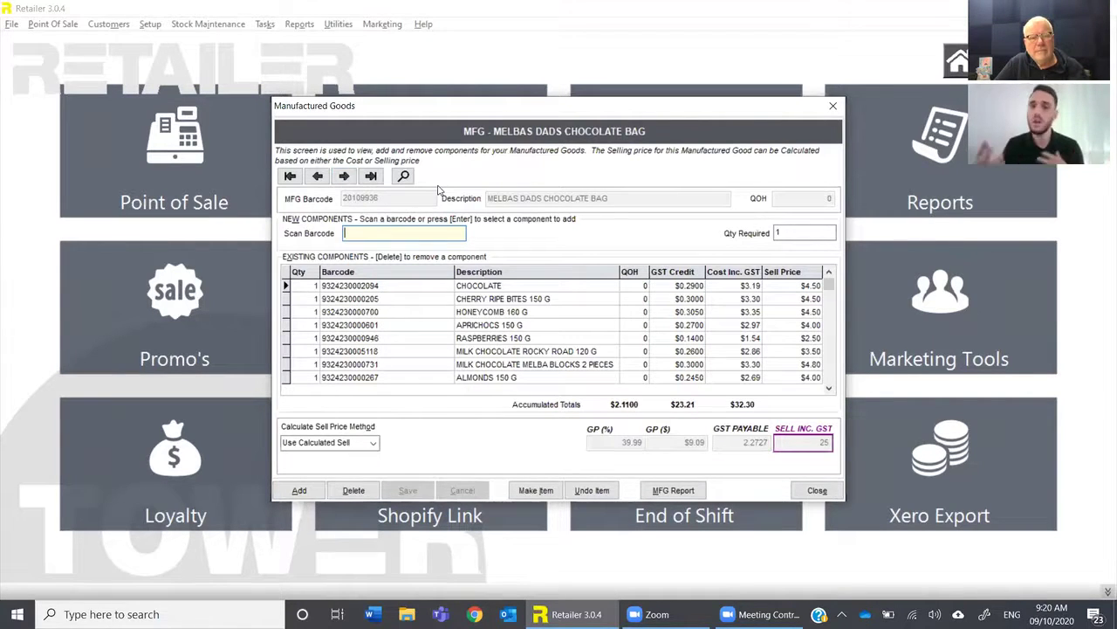
left_click(349, 173)
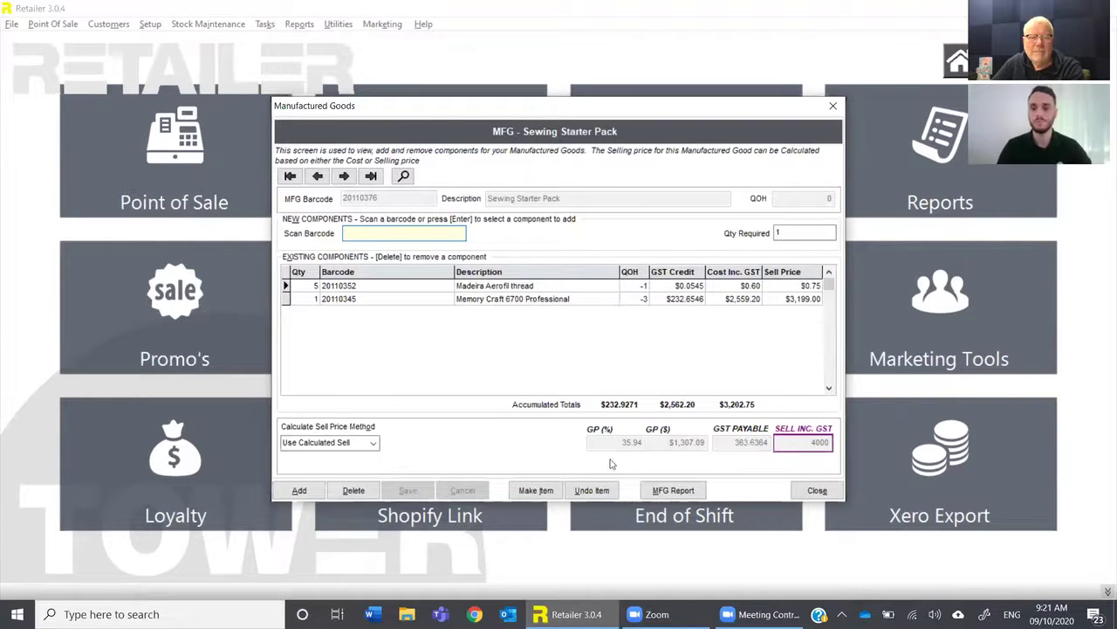
left_click(815, 491)
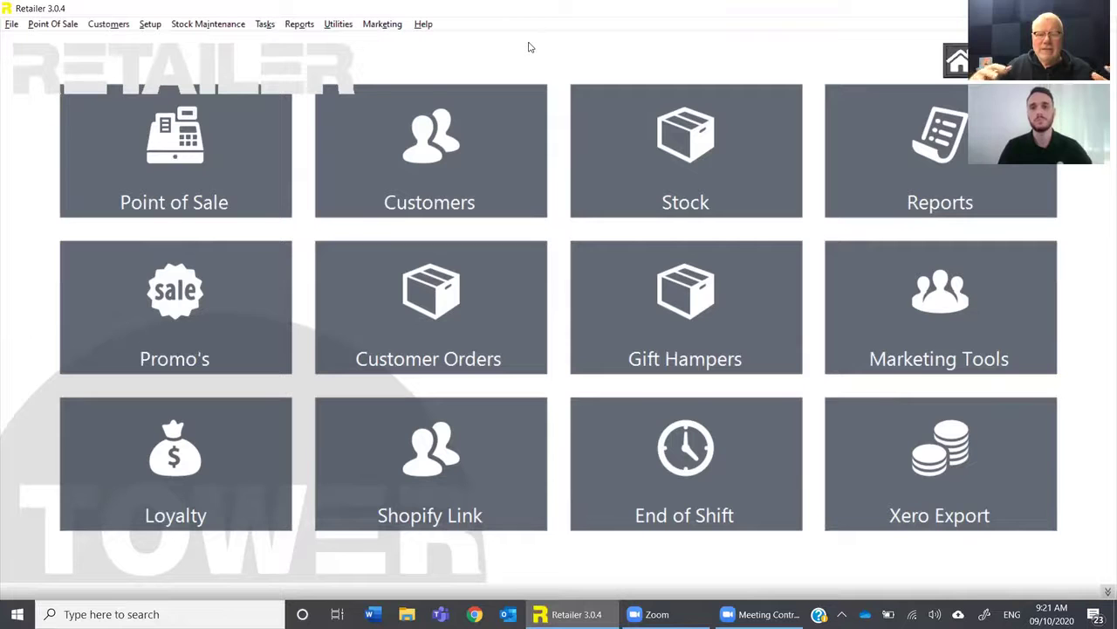
- Review the Memory Craft 6700 Professional's details in the Stock Screen, close it, and return to the main menu
left_click(604, 100)
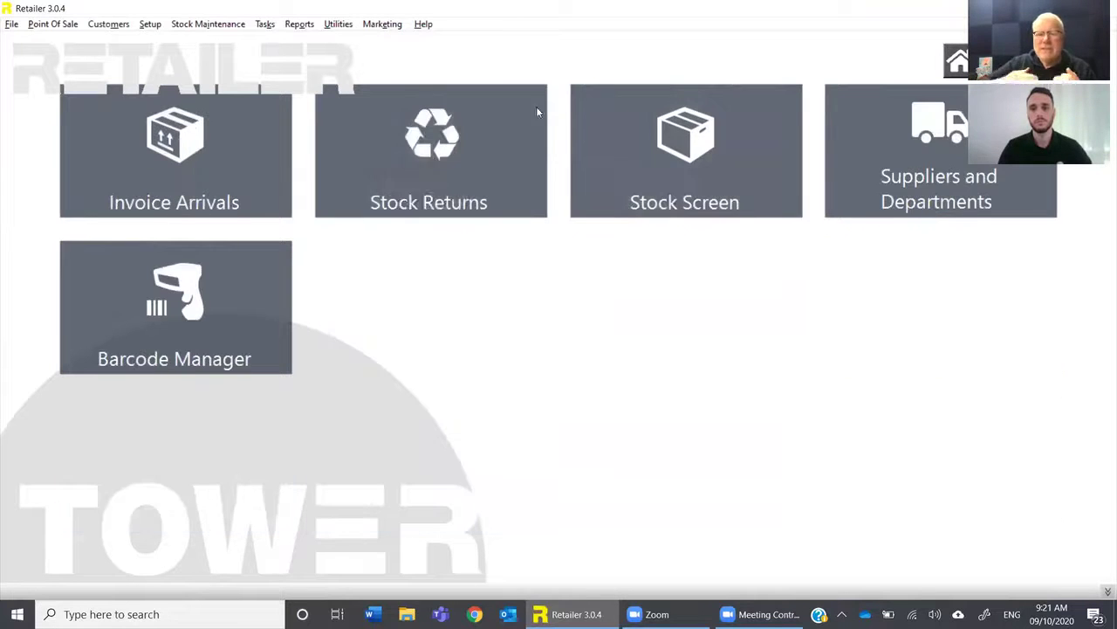
left_click(725, 197)
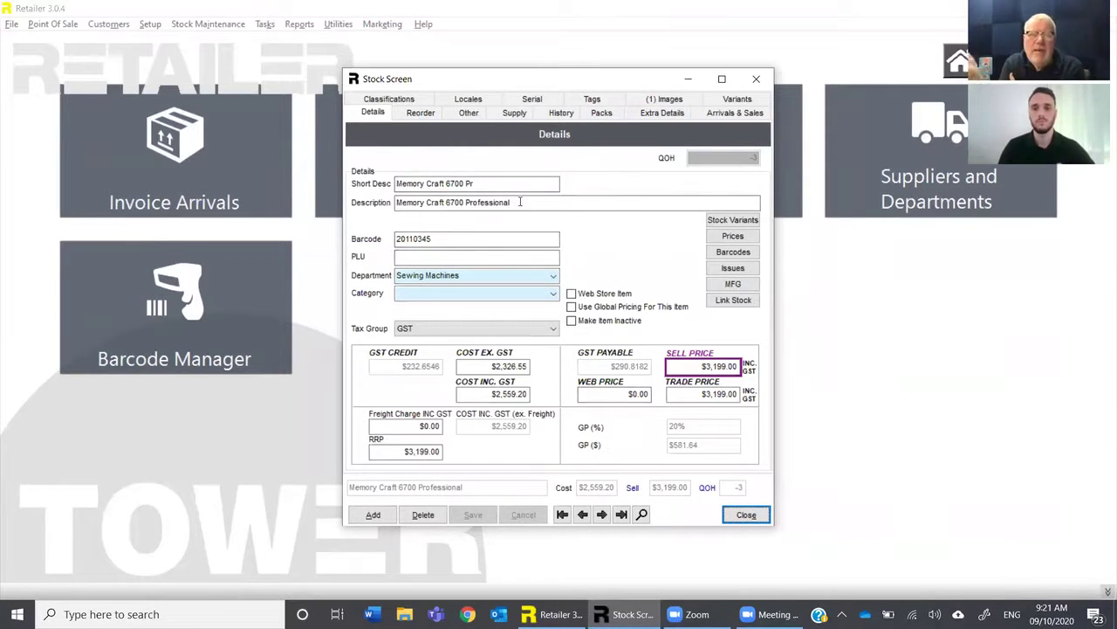
left_click(738, 515)
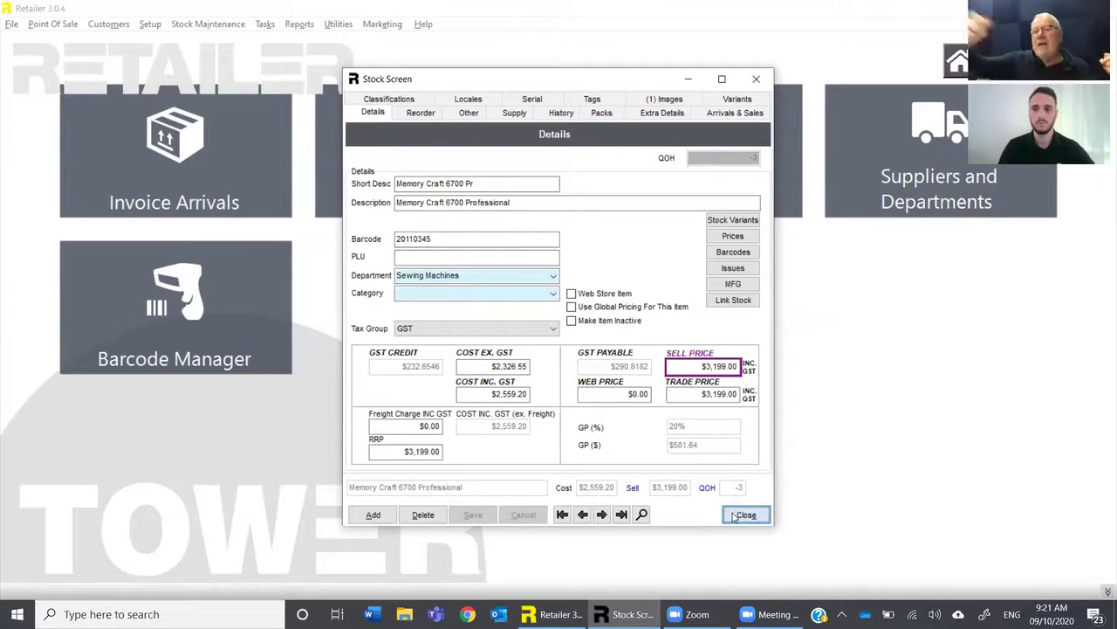
left_click(958, 61)
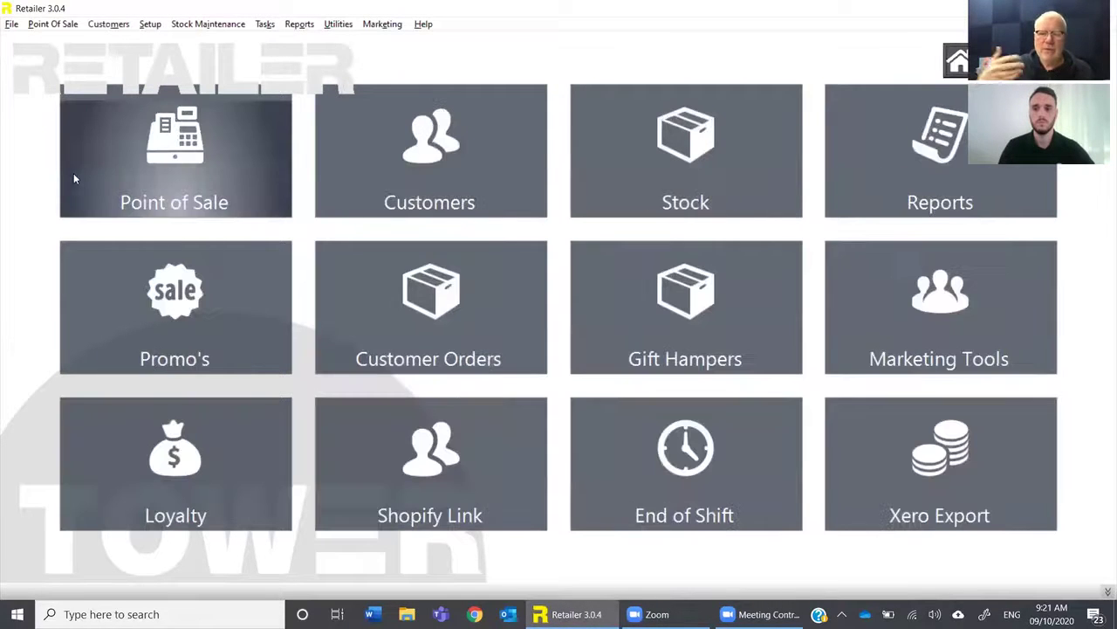
- Show the point of sale's empty cash sale screen, and exit it back to the main menu
left_click(189, 175)
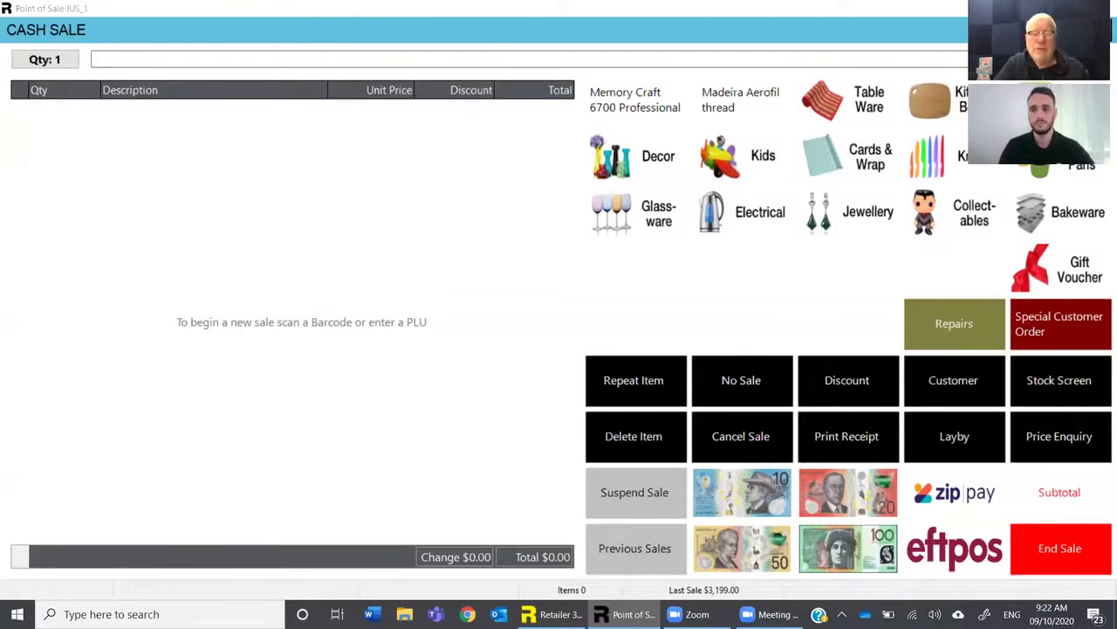
key("Escape")
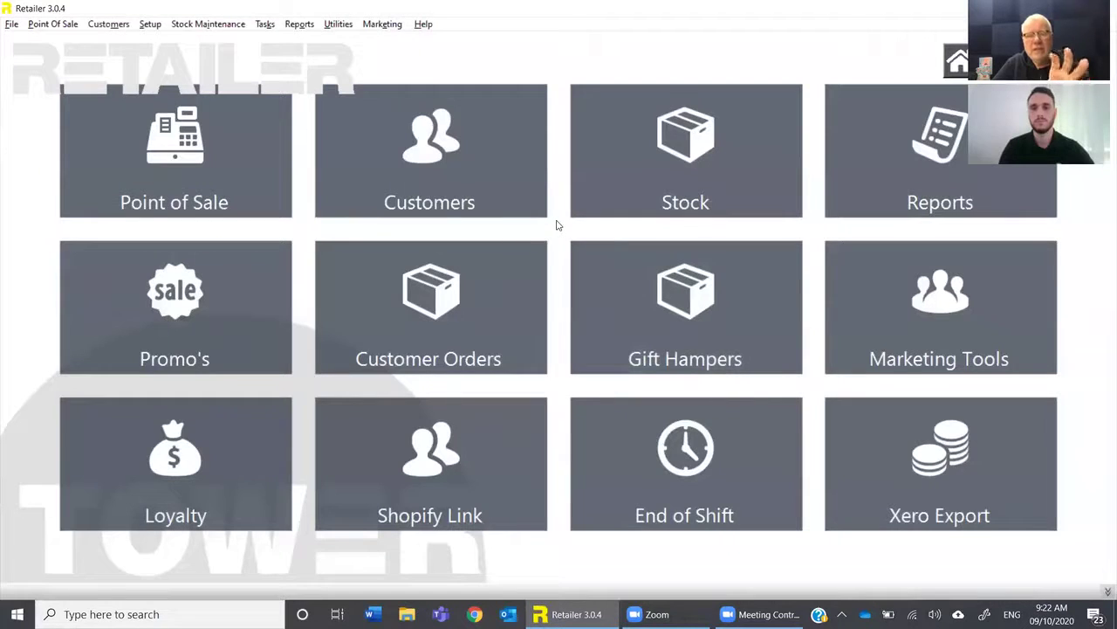